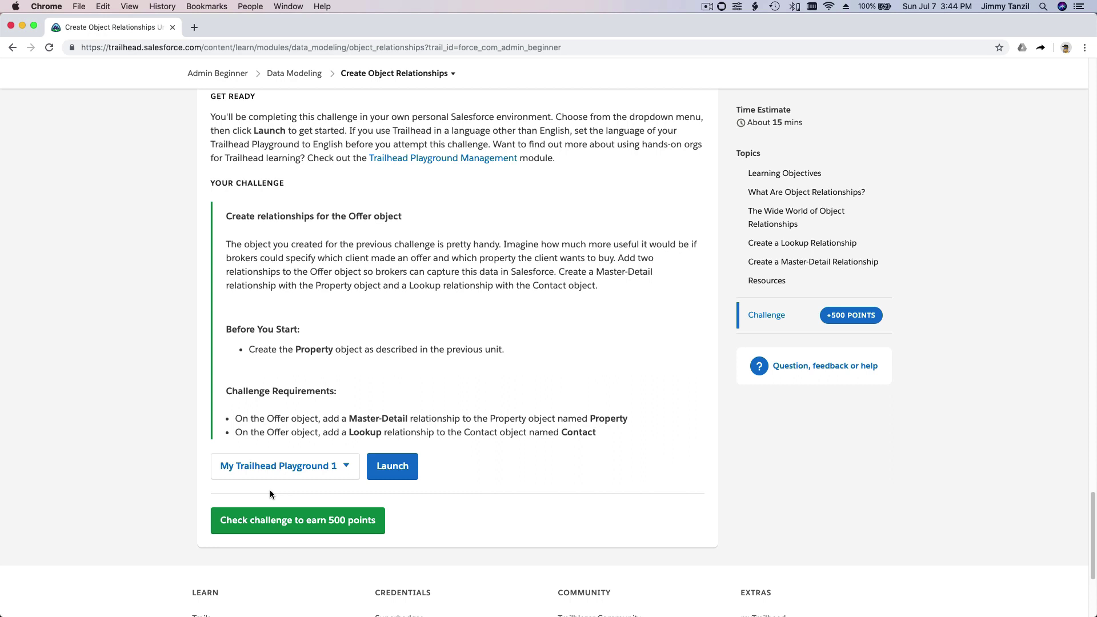
# Launch My Trailhead Playground 1 in a new tab and review the challenge prerequisite about Property
pyautogui.click(394, 470)
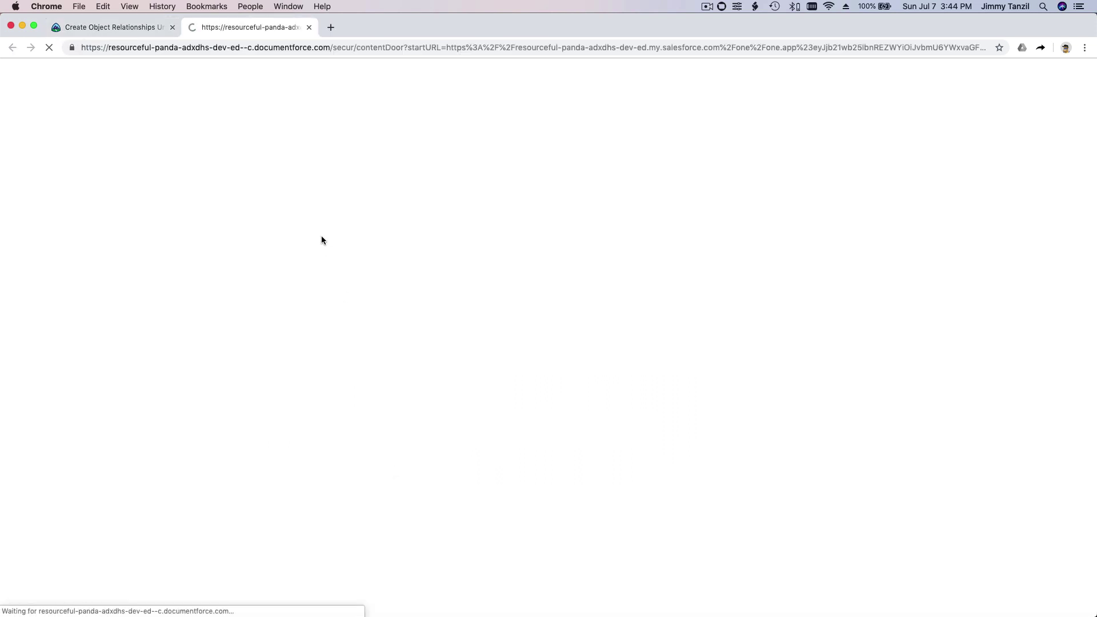
pyautogui.click(113, 35)
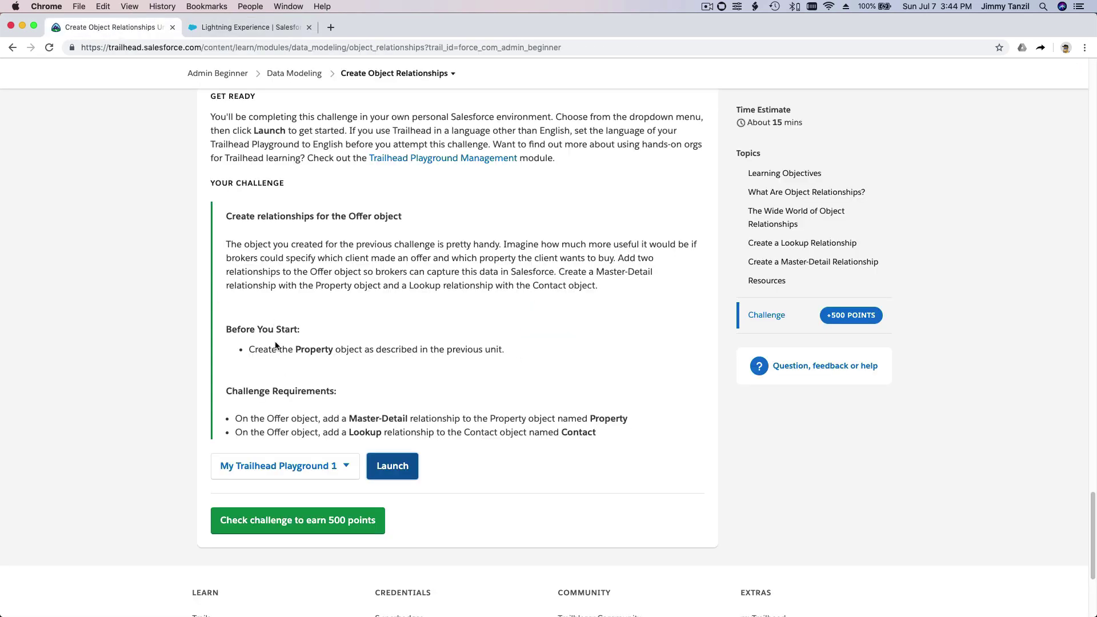
pyautogui.doubleClick(309, 351)
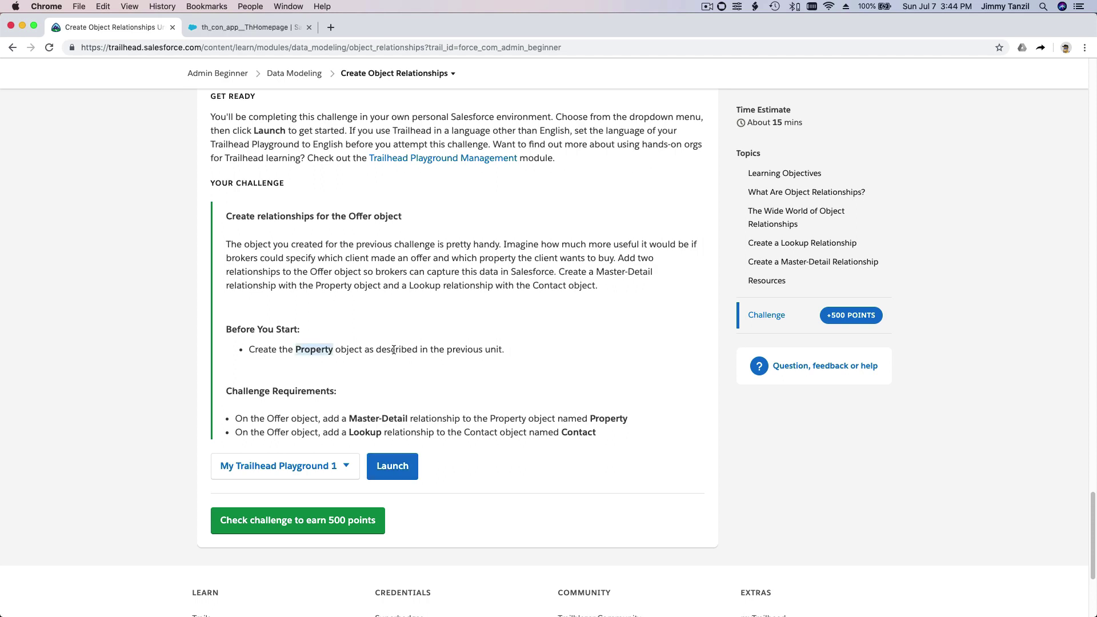
pyautogui.click(457, 334)
pyautogui.click(247, 30)
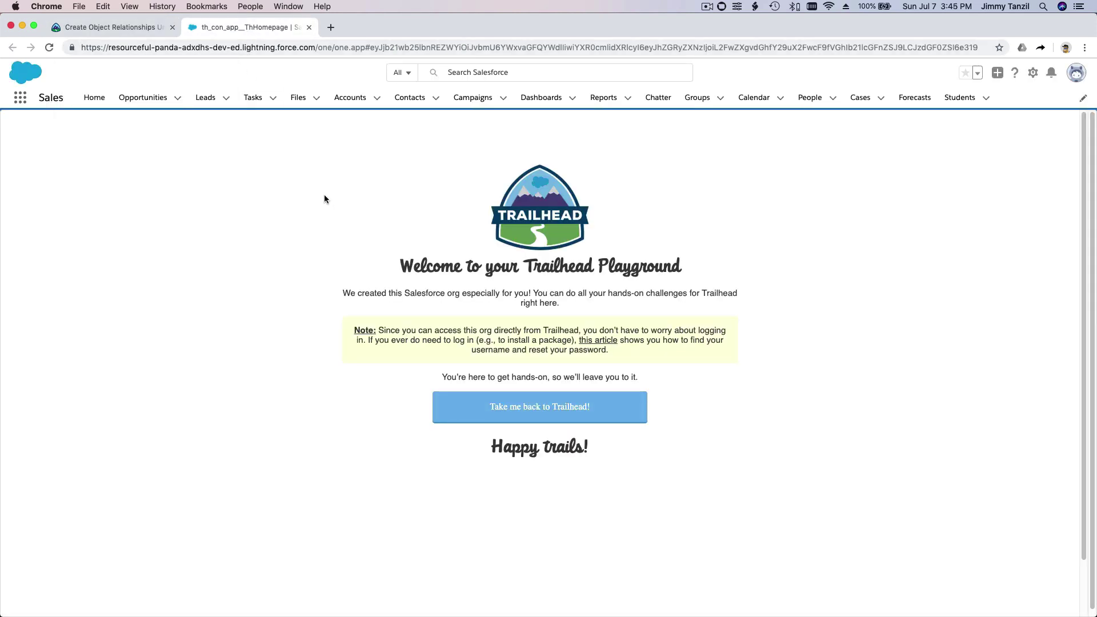
# Open Setup in a new tab from the gear menu, dismiss the notification prompt, and show Object Manager
pyautogui.click(1033, 73)
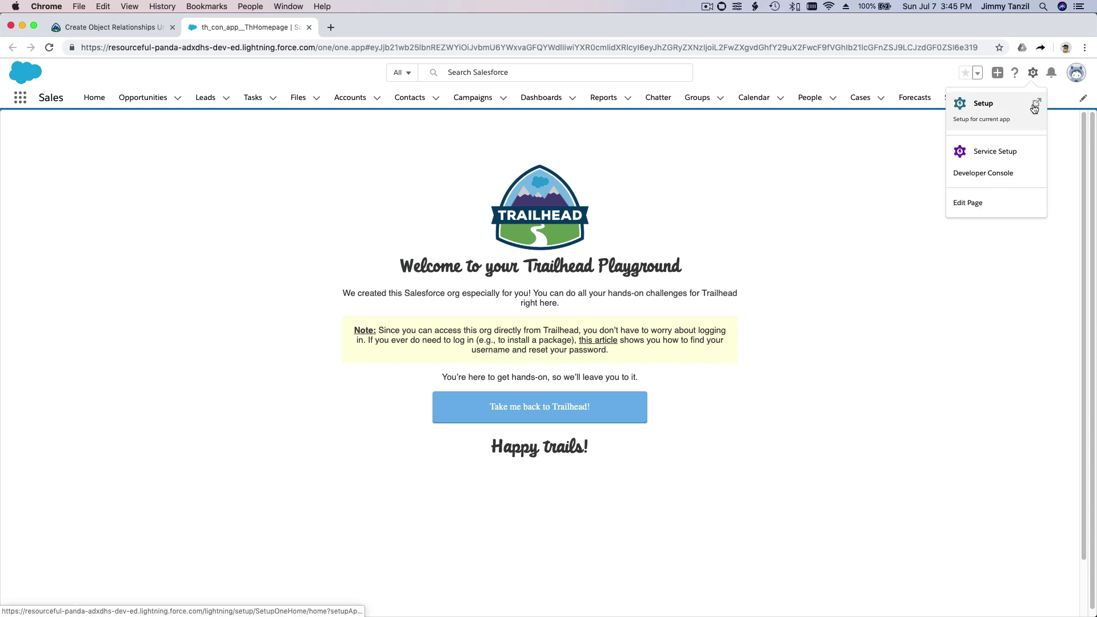
pyautogui.click(1034, 108)
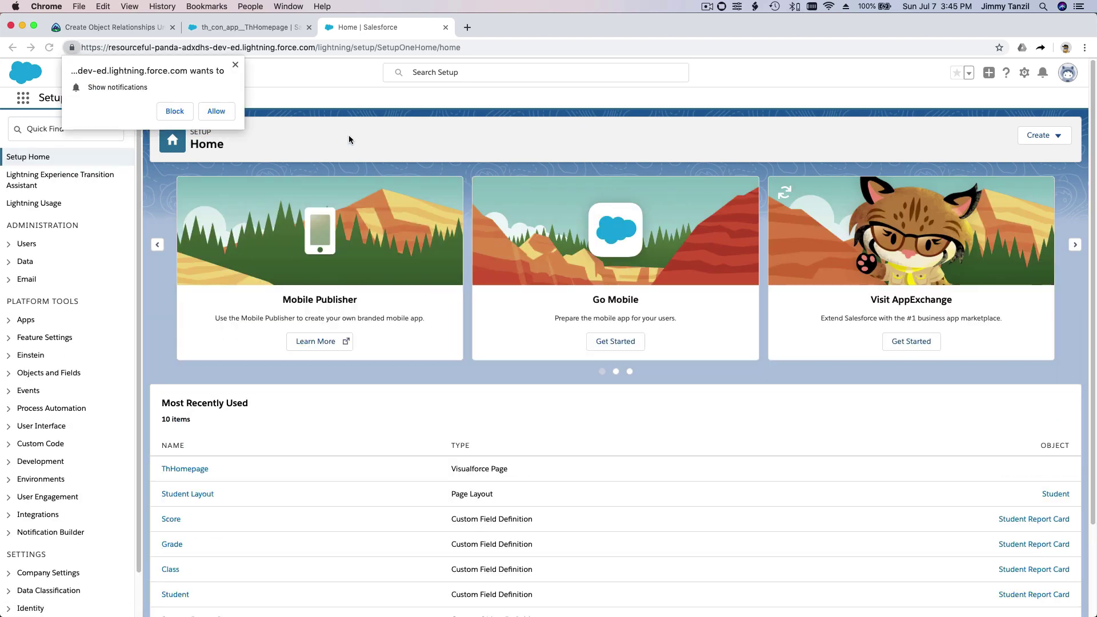
pyautogui.click(228, 111)
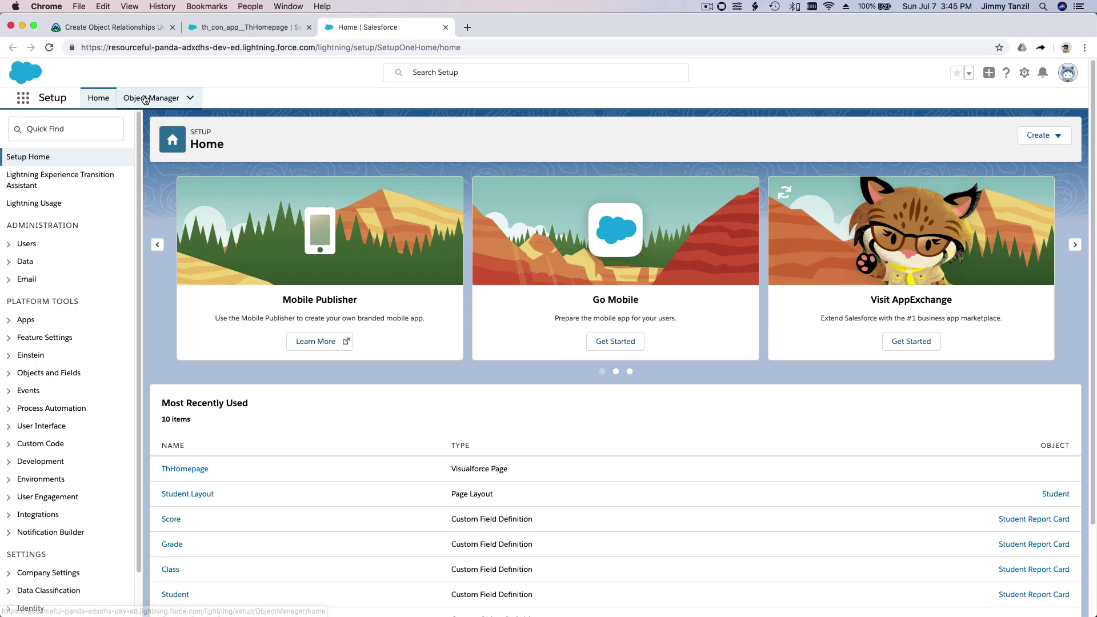
pyautogui.click(179, 99)
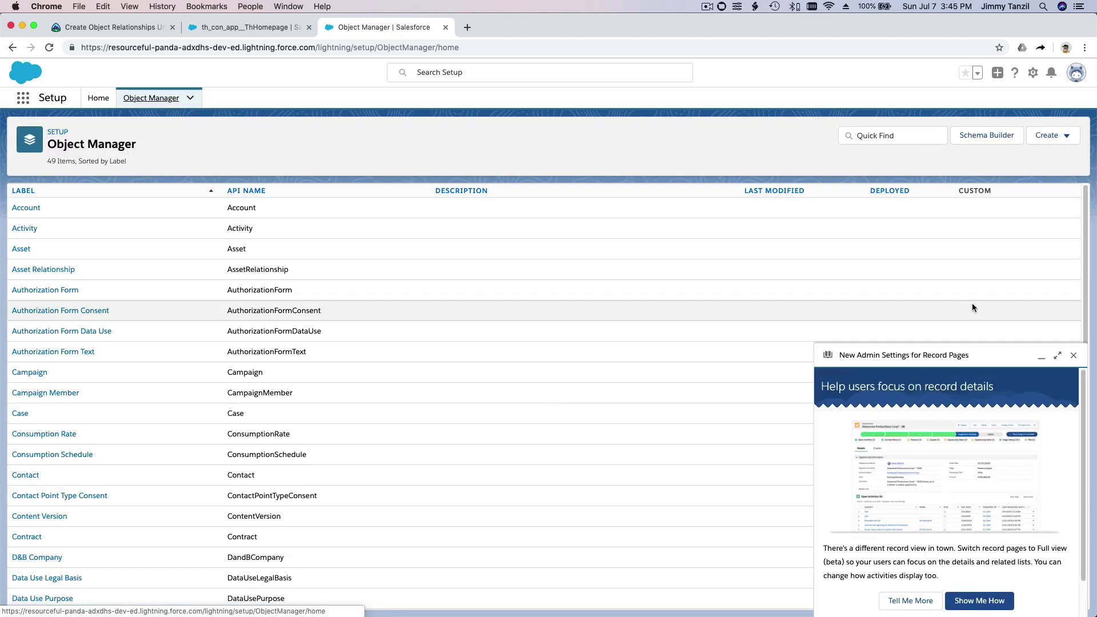
# Filter Object Manager for 'Property', open the Property object's details, then return to the challenge
pyautogui.click(1074, 355)
pyautogui.click(898, 139)
pyautogui.write('Property')
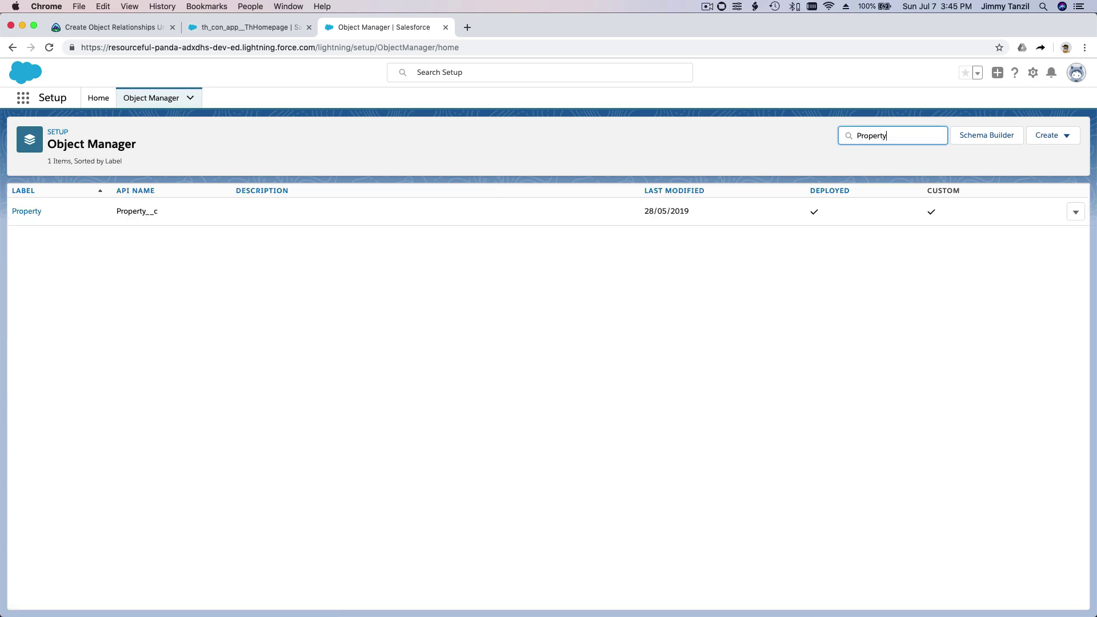
pyautogui.click(31, 212)
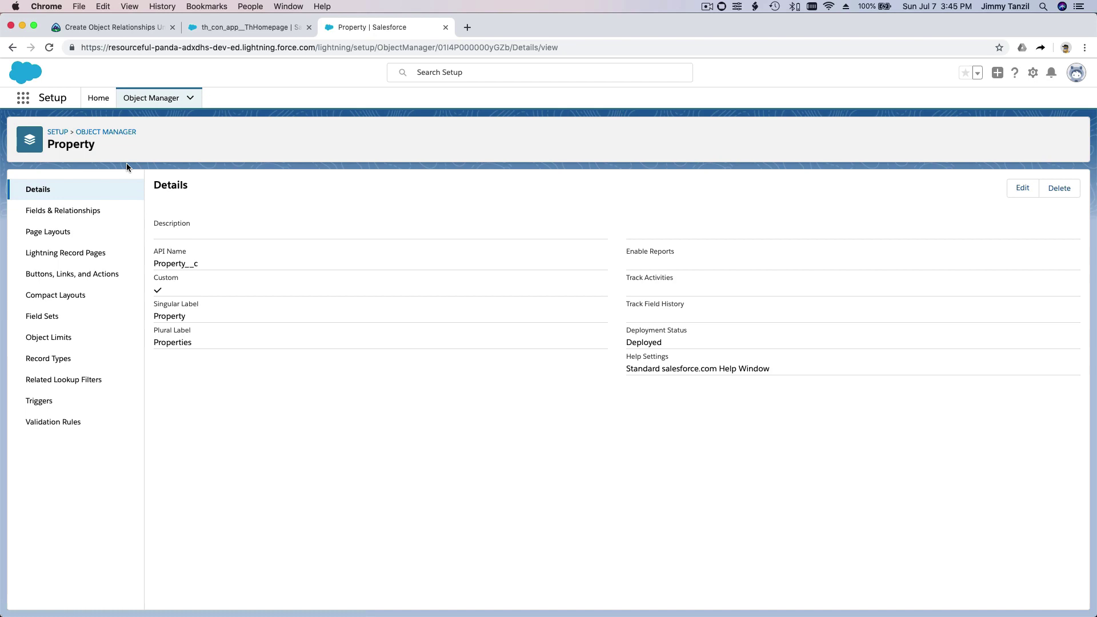
pyautogui.click(227, 29)
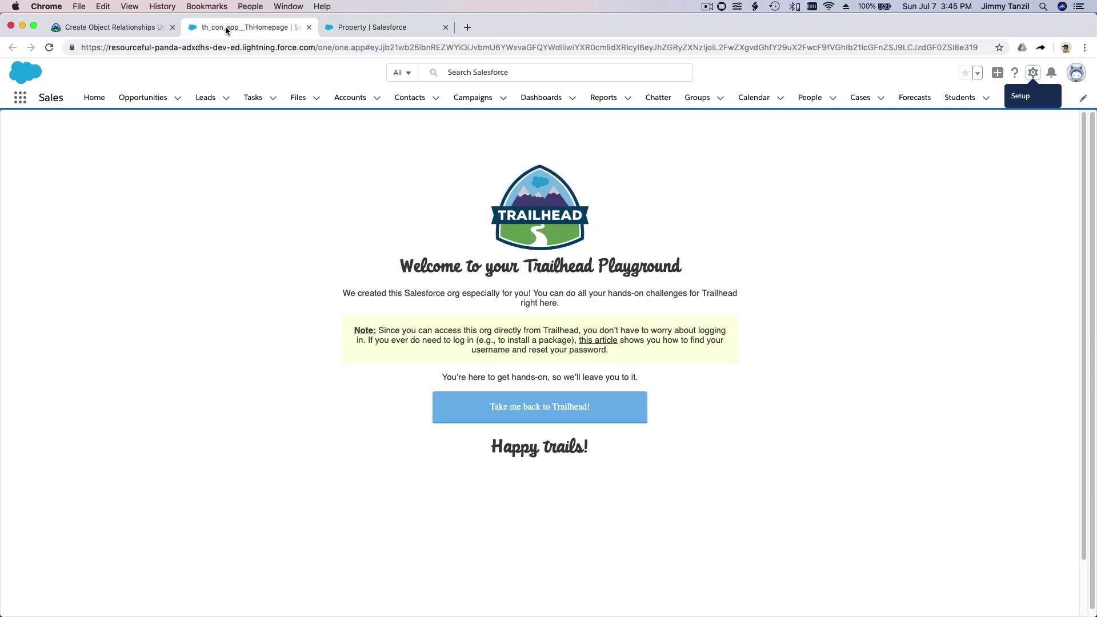
pyautogui.click(116, 26)
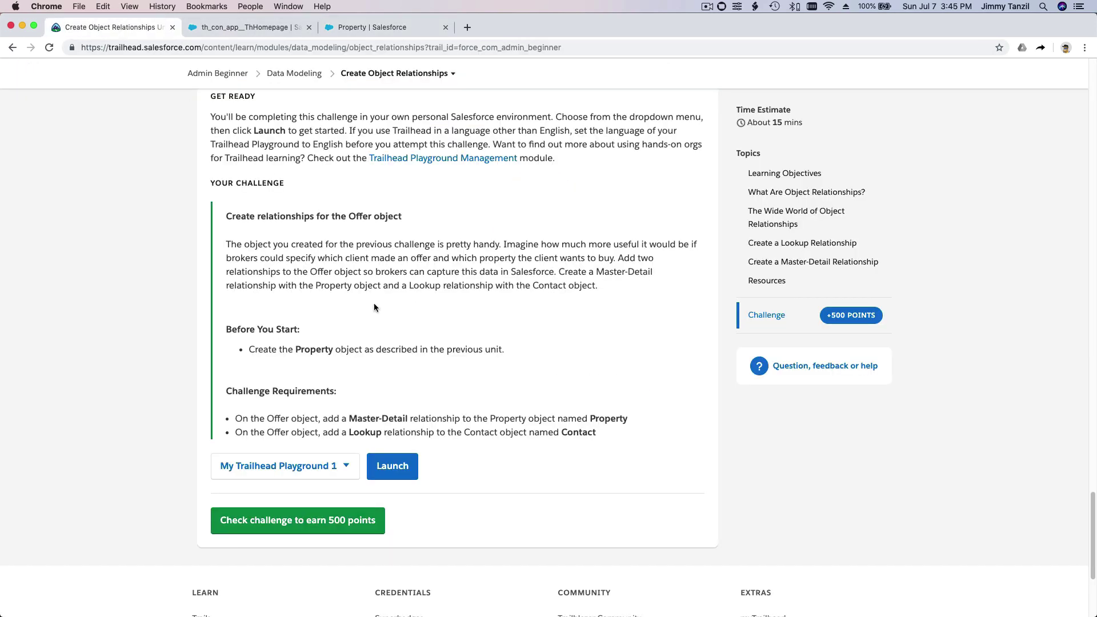
# Copy the required field name 'Property' from the challenge requirements, then return to the Property object page
pyautogui.scroll(-2, 374, 303)
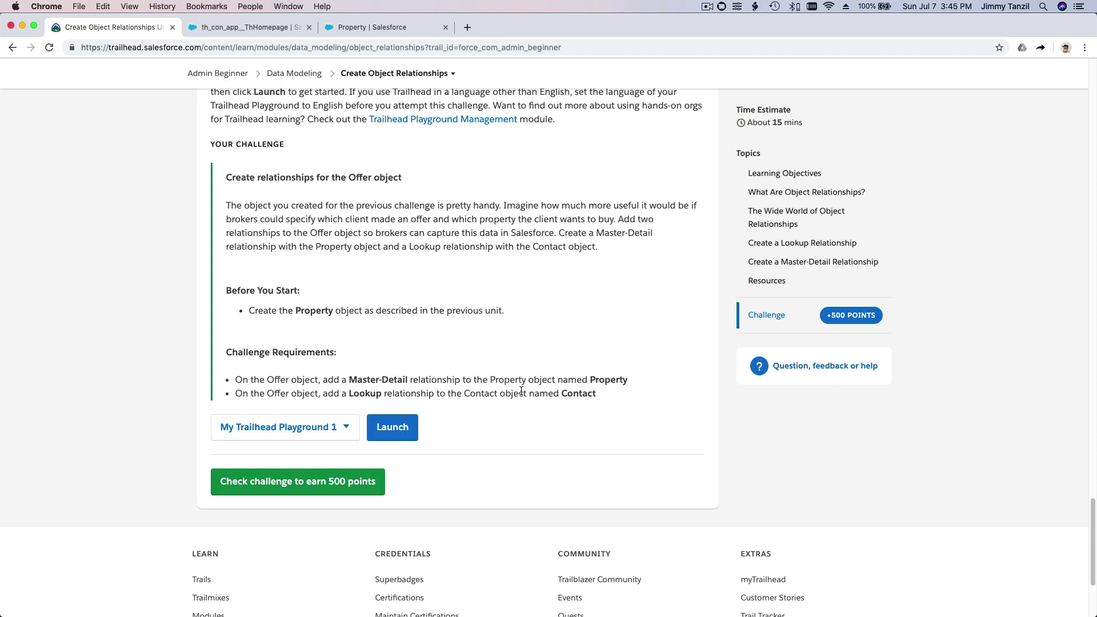
pyautogui.doubleClick(609, 381)
pyautogui.press('super+c')
pyautogui.click(381, 28)
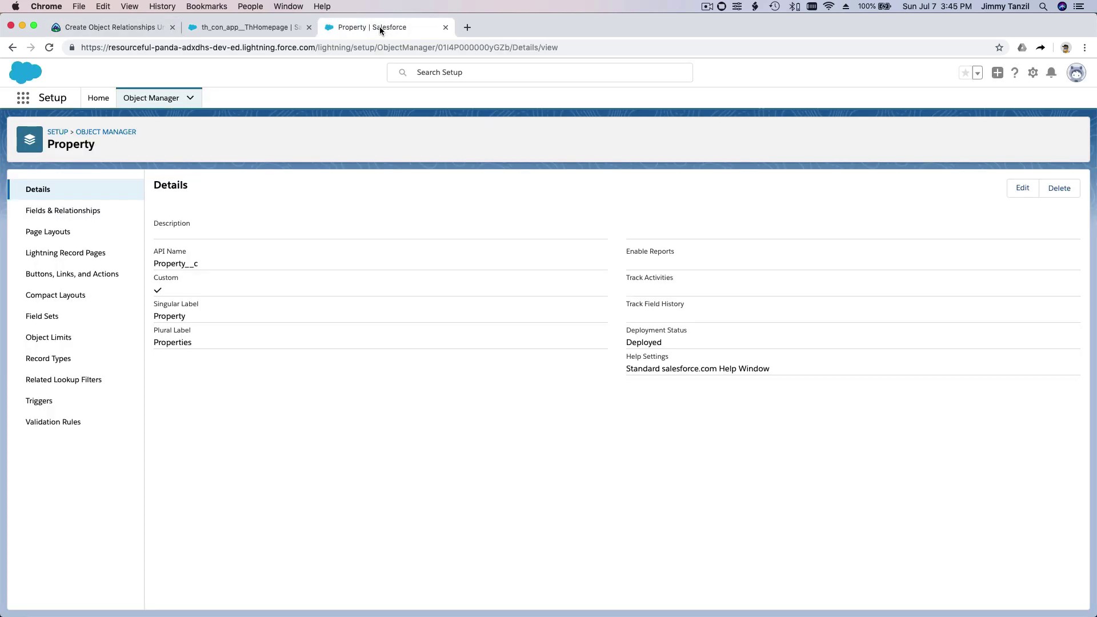
# Find the Offer object via Quick Find and open its Fields & Relationships to add a new field
pyautogui.click(160, 100)
pyautogui.click(872, 142)
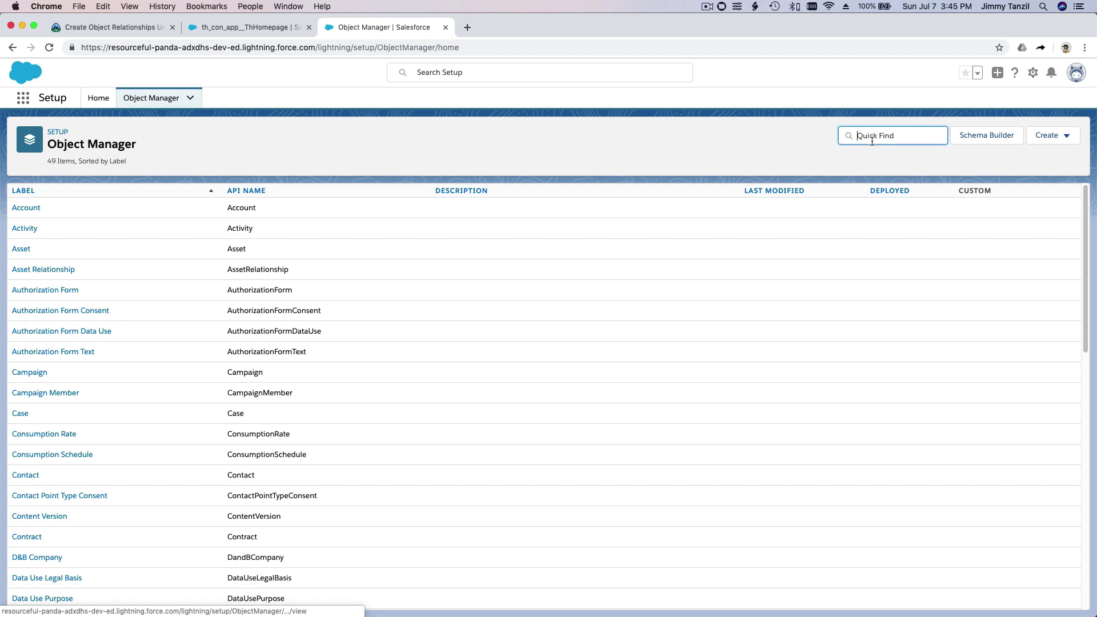
pyautogui.write('Offer')
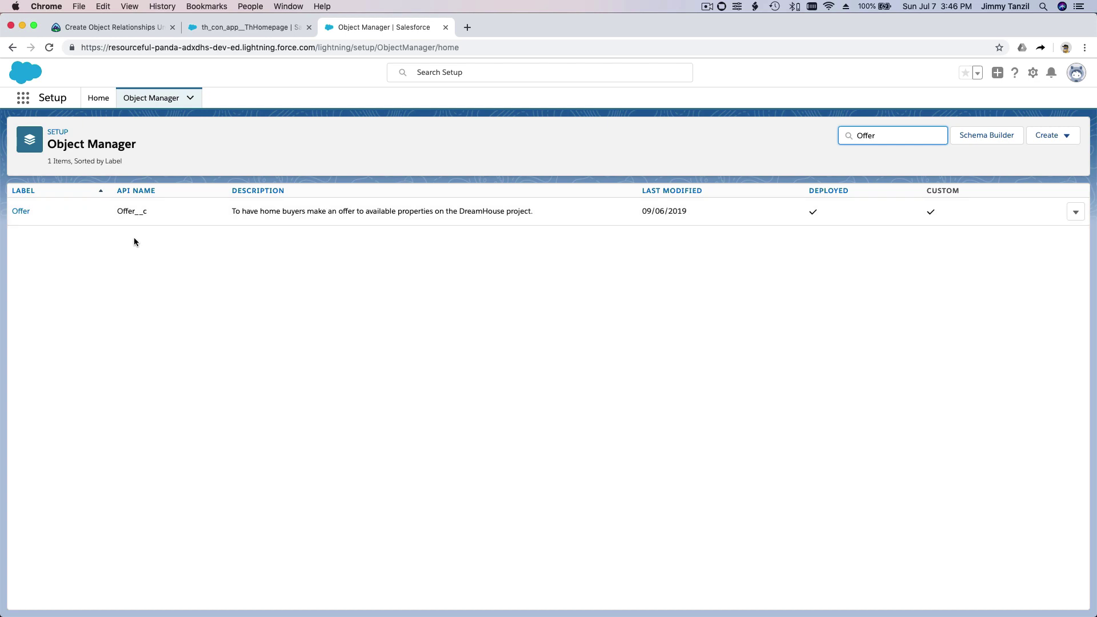
pyautogui.click(21, 212)
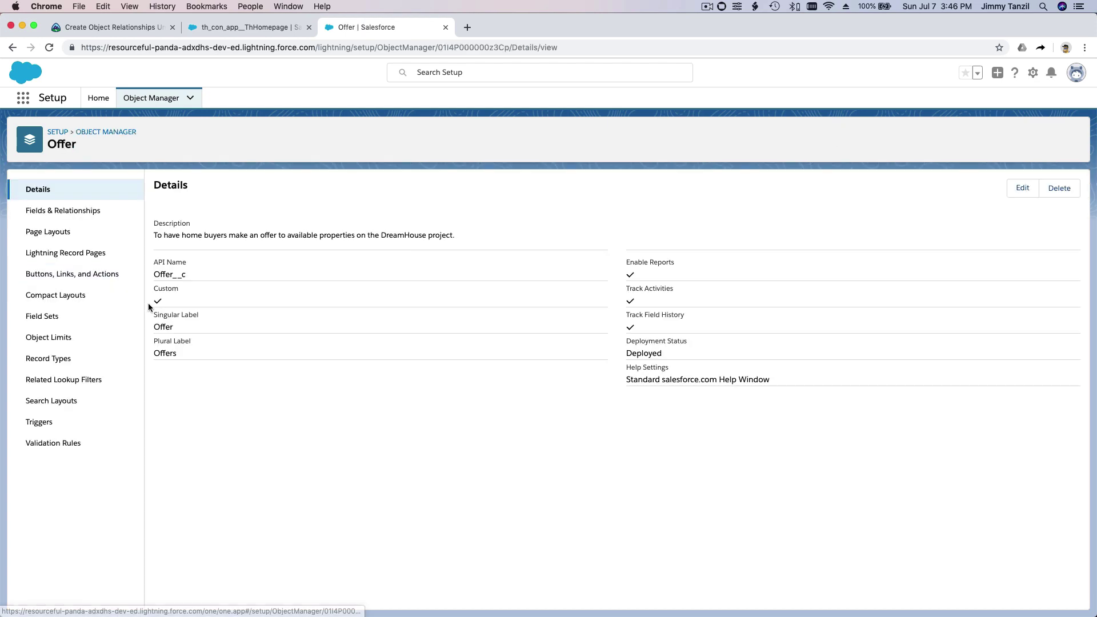
pyautogui.click(128, 212)
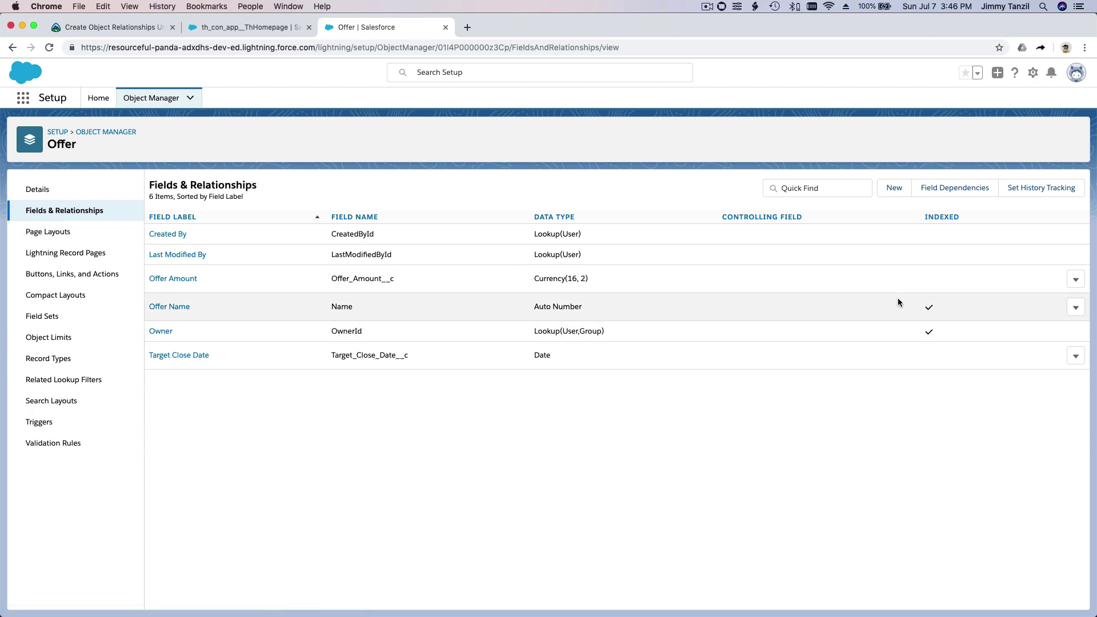
pyautogui.click(894, 190)
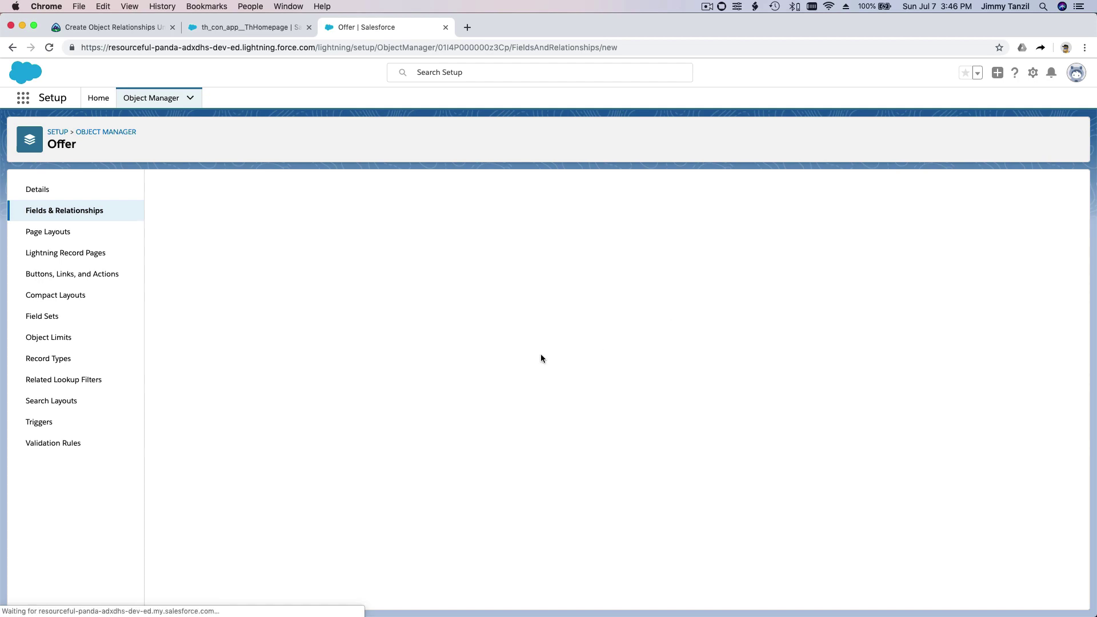
# Choose a Master-Detail Relationship field type related to the Property object
pyautogui.scroll(-2, 376, 344)
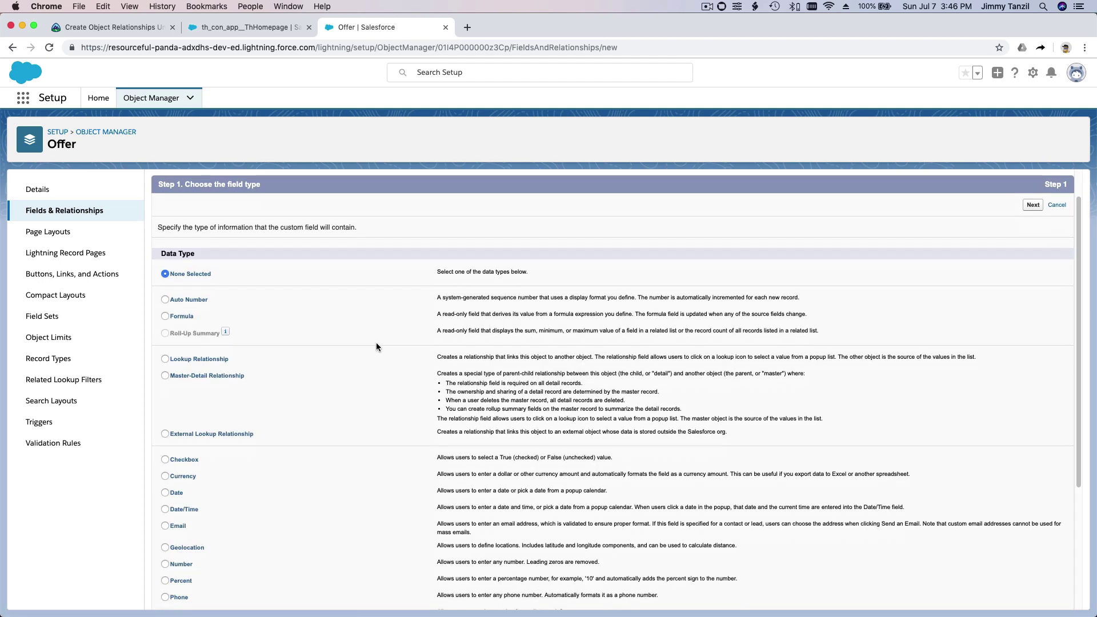
pyautogui.click(223, 379)
pyautogui.click(1035, 206)
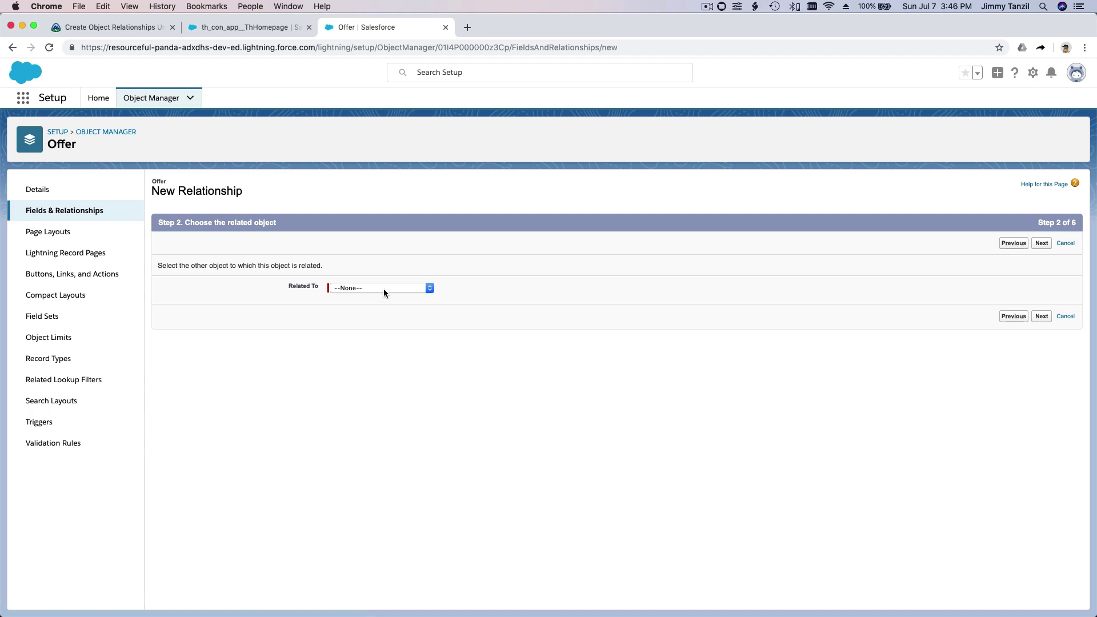
pyautogui.click(383, 288)
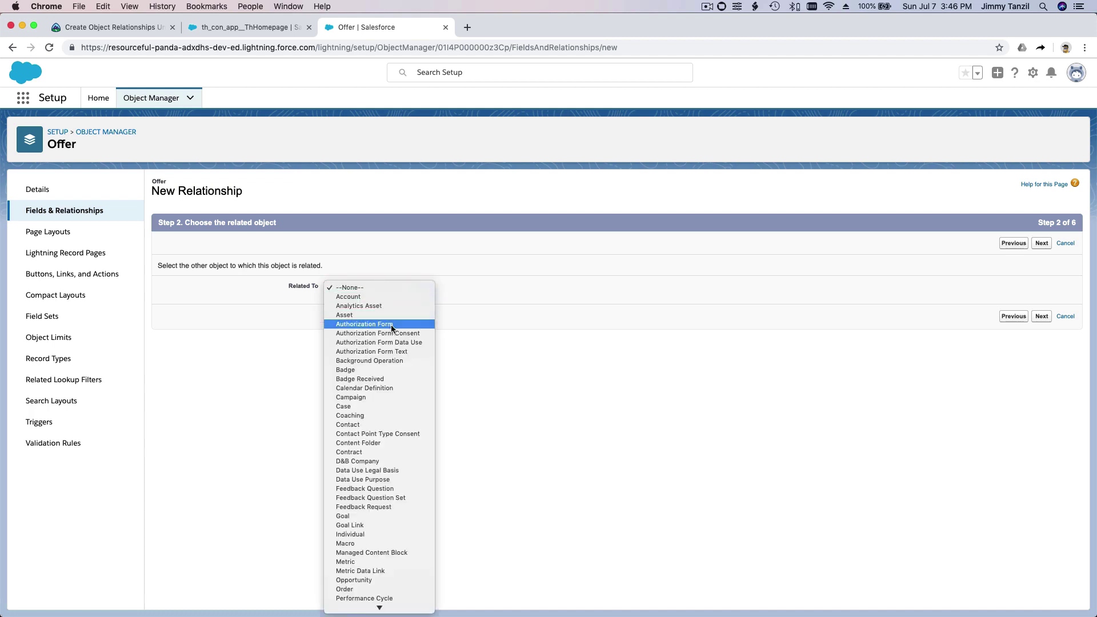
pyautogui.scroll(-5, 391, 326)
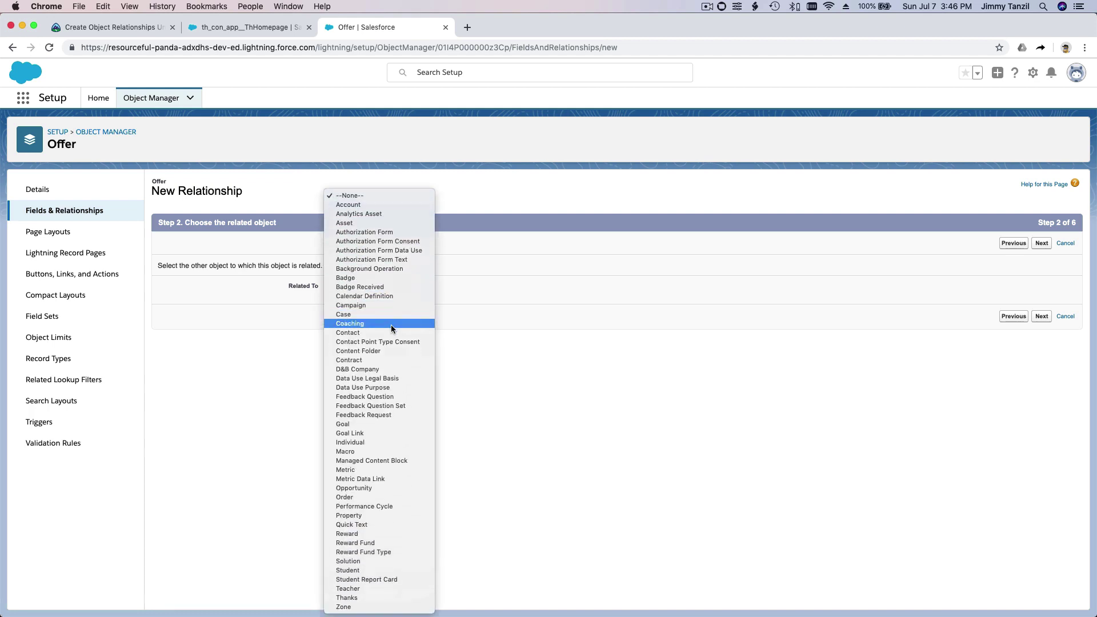
pyautogui.click(362, 516)
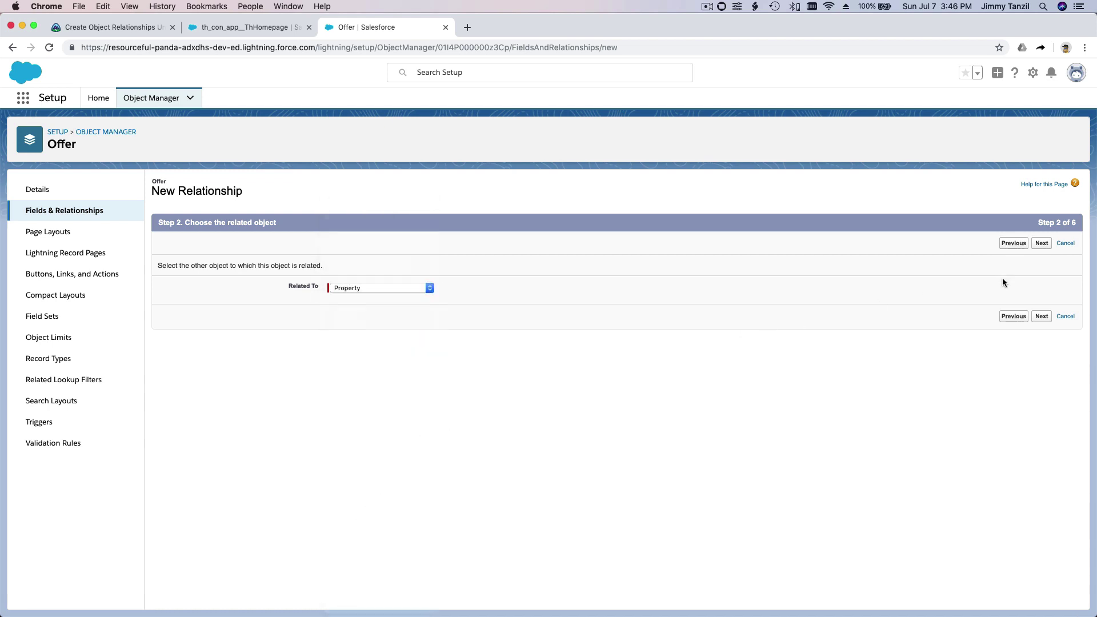
pyautogui.click(1042, 243)
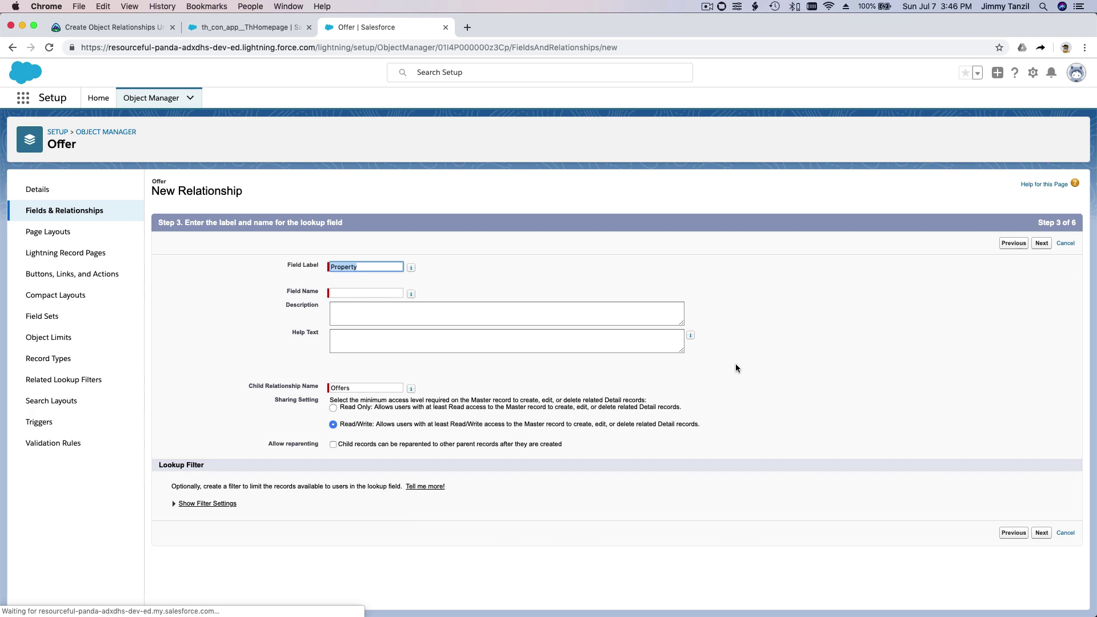
# Name the field Property, keep default security, layout and related-list settings, and Save & New
pyautogui.click(388, 295)
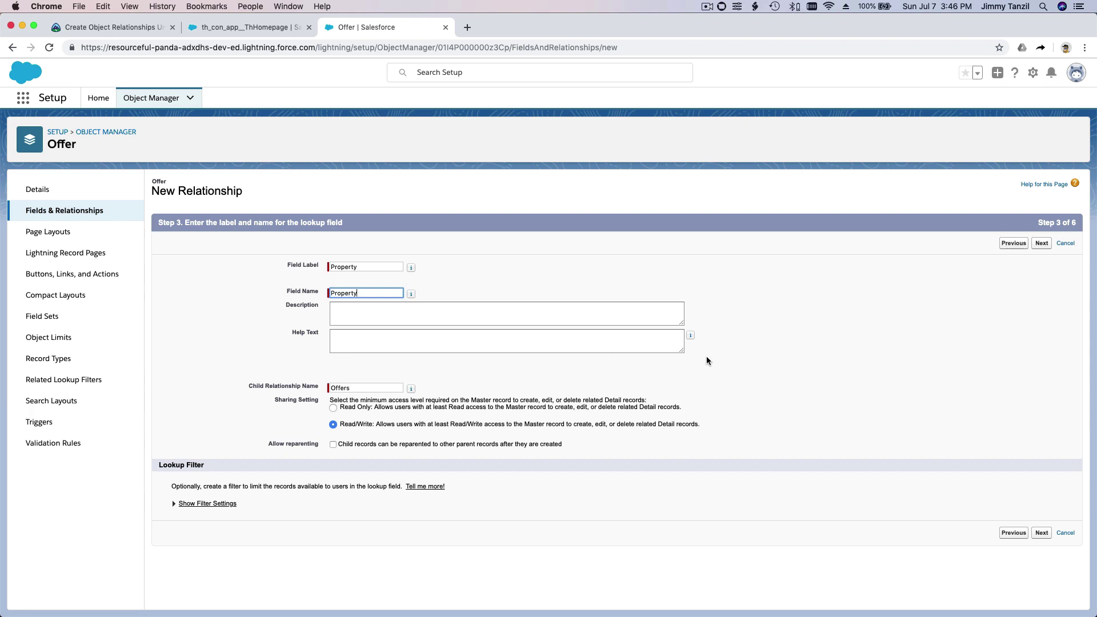
pyautogui.click(1042, 244)
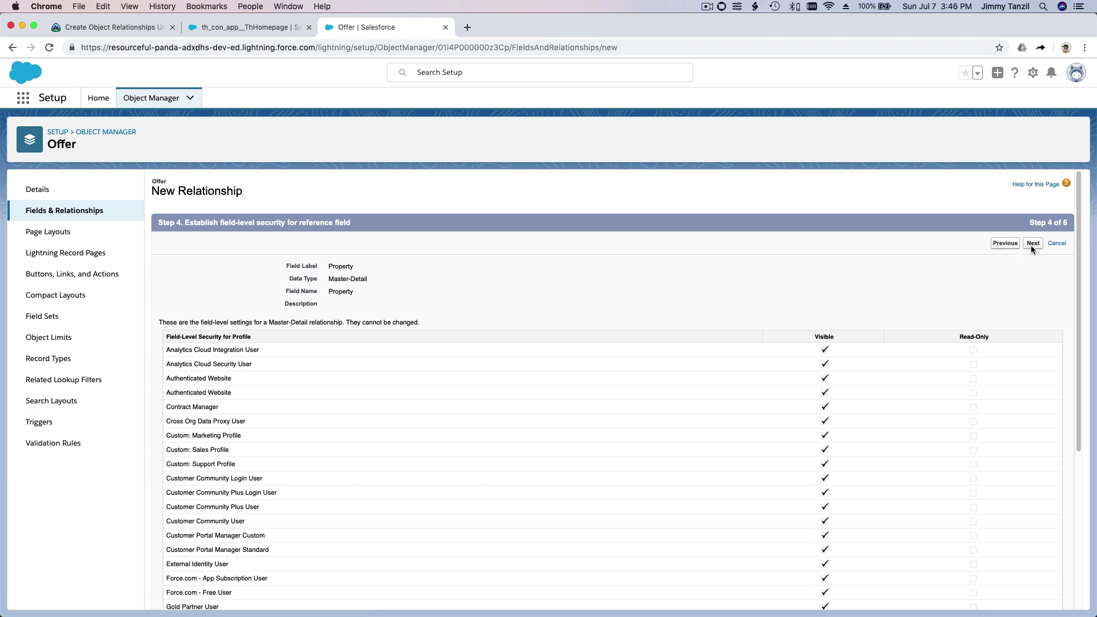
pyautogui.click(1034, 244)
pyautogui.click(1044, 245)
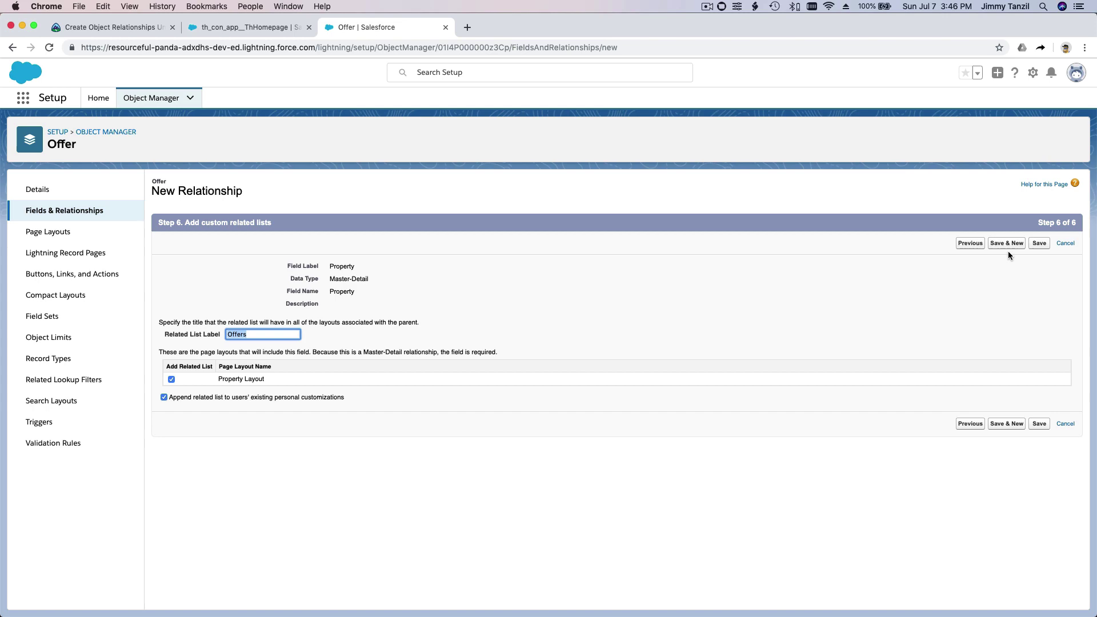
pyautogui.click(1011, 248)
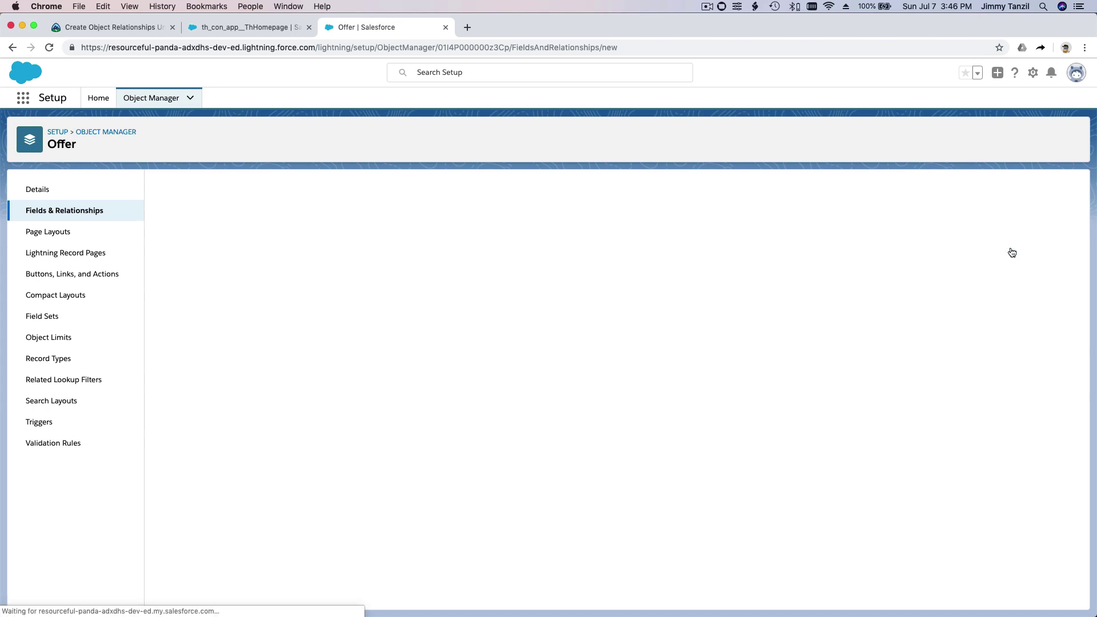
pyautogui.click(126, 31)
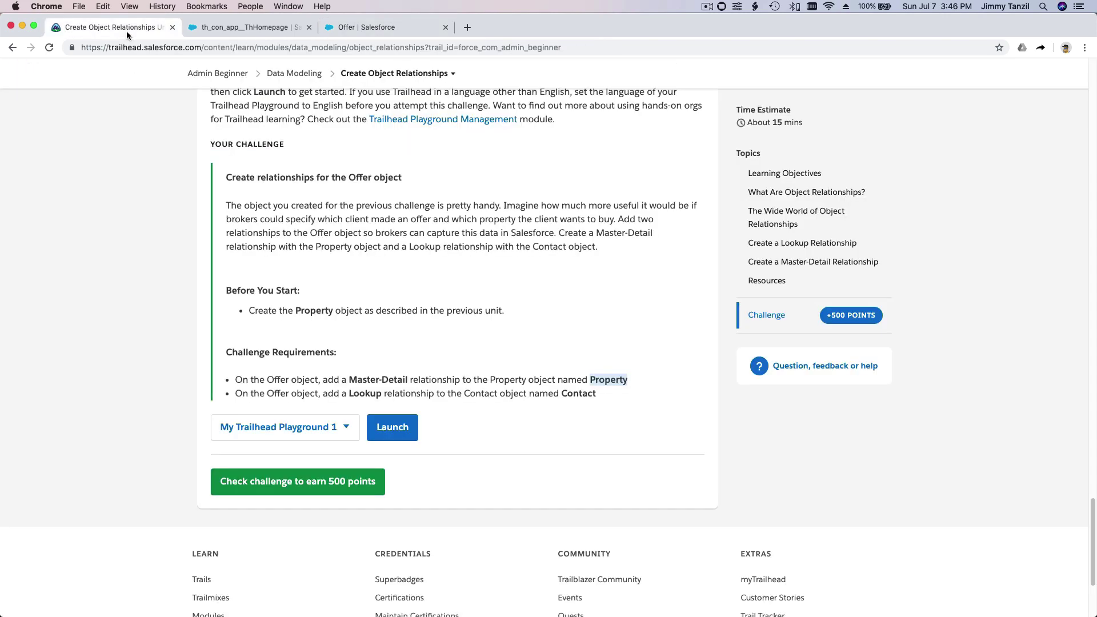
# Read the Contact lookup requirement on the challenge page, then go back to Offer's new field wizard
pyautogui.click(411, 281)
pyautogui.doubleClick(578, 396)
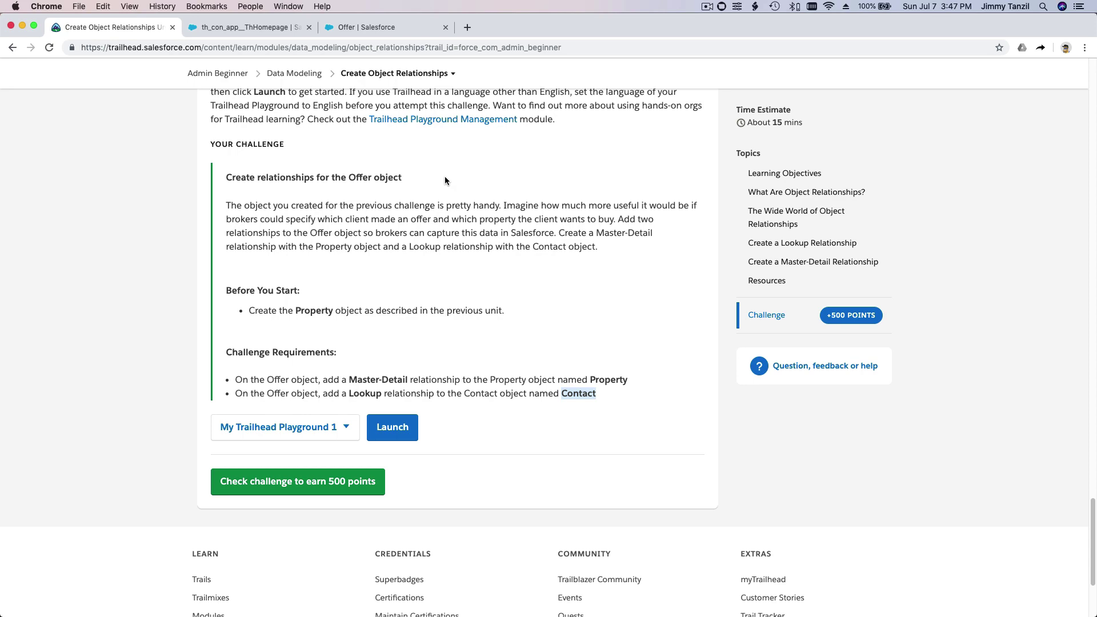
pyautogui.click(343, 32)
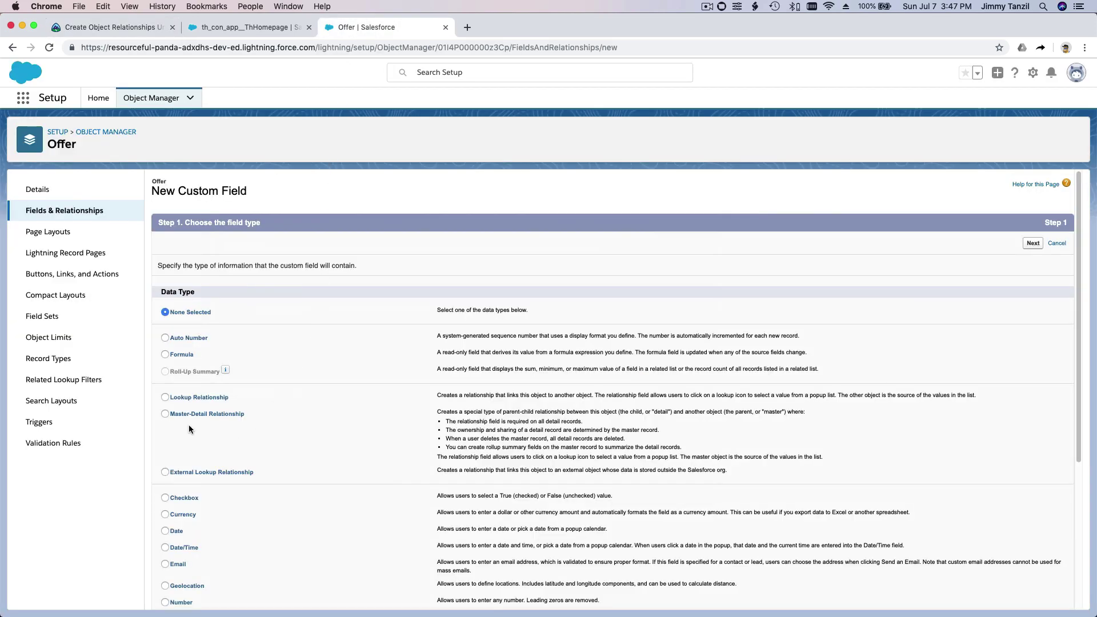
# Choose a Lookup Relationship field type related to the Contact object
pyautogui.click(165, 397)
pyautogui.click(1033, 243)
pyautogui.click(423, 284)
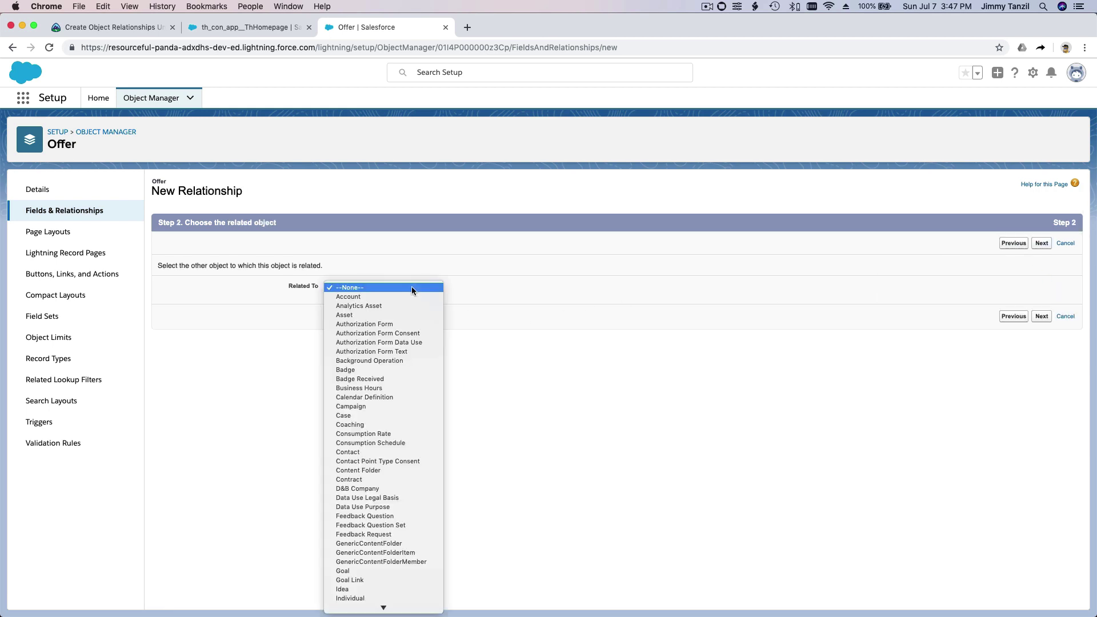
pyautogui.click(415, 452)
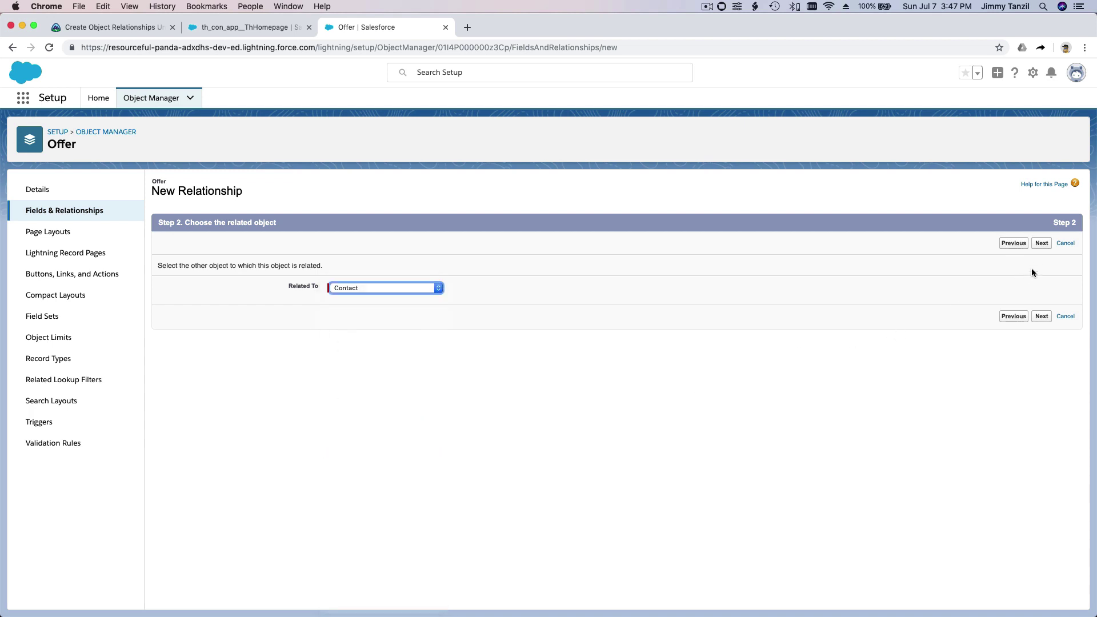
pyautogui.click(1041, 244)
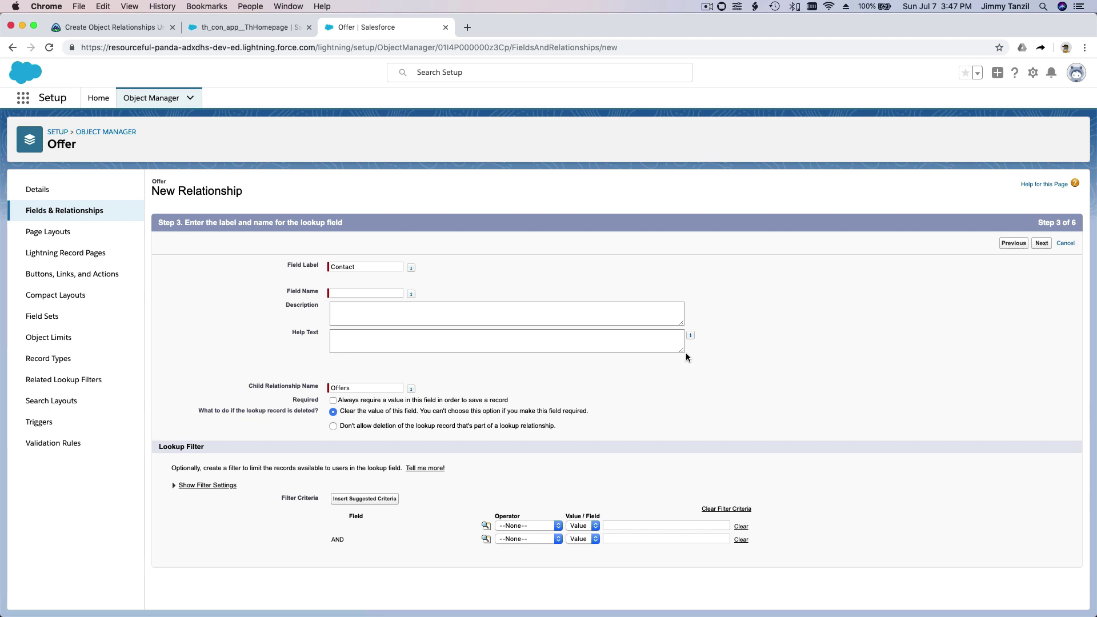
# Name the field Contact, make it visible to all profiles, and save with default layouts
pyautogui.click(399, 295)
pyautogui.write('Contact')
pyautogui.click(487, 278)
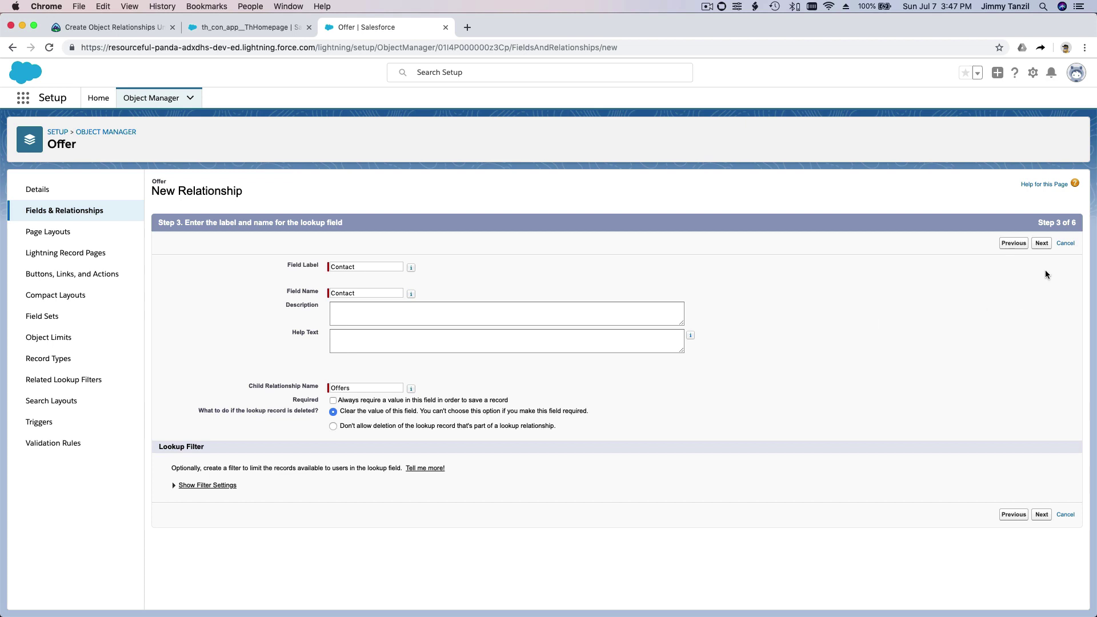
pyautogui.click(1041, 244)
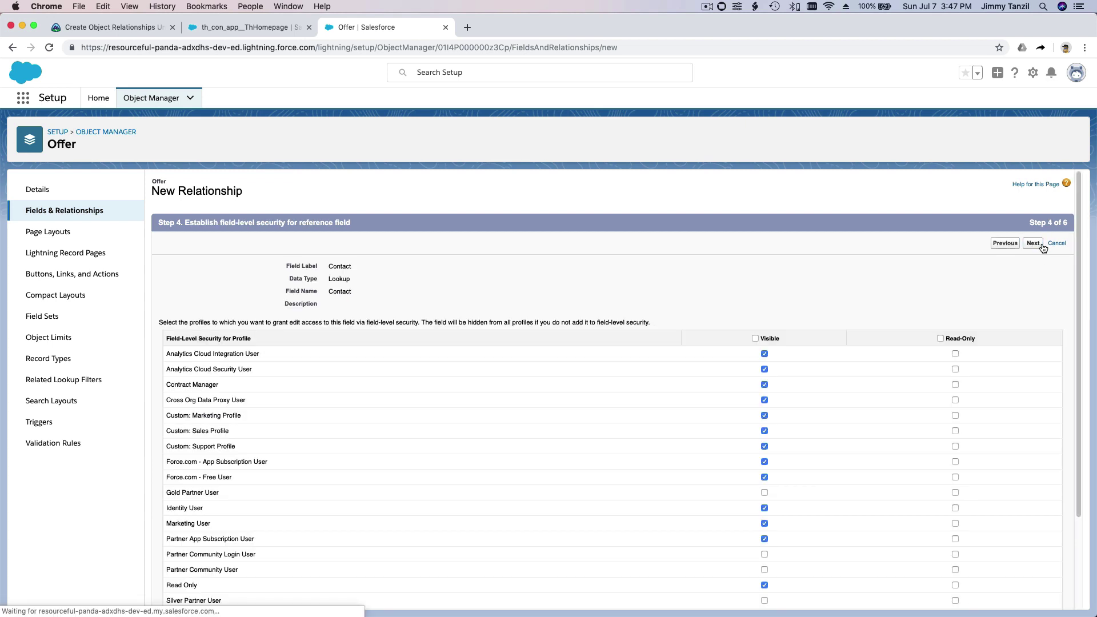
pyautogui.click(755, 338)
pyautogui.scroll(-4, 777, 324)
pyautogui.scroll(3, 784, 323)
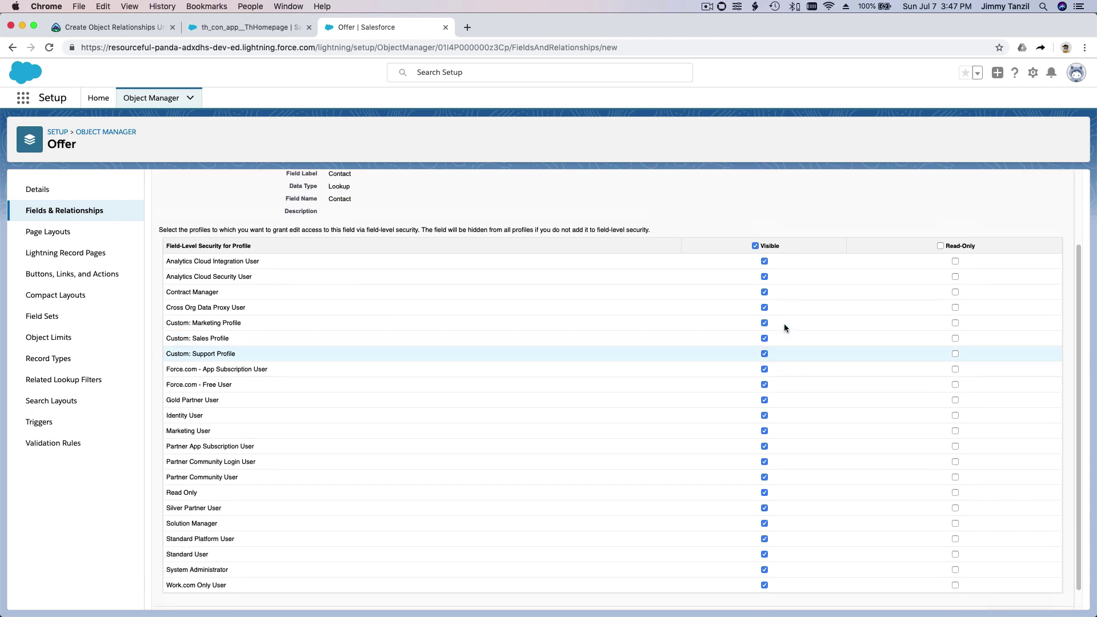
pyautogui.click(1033, 221)
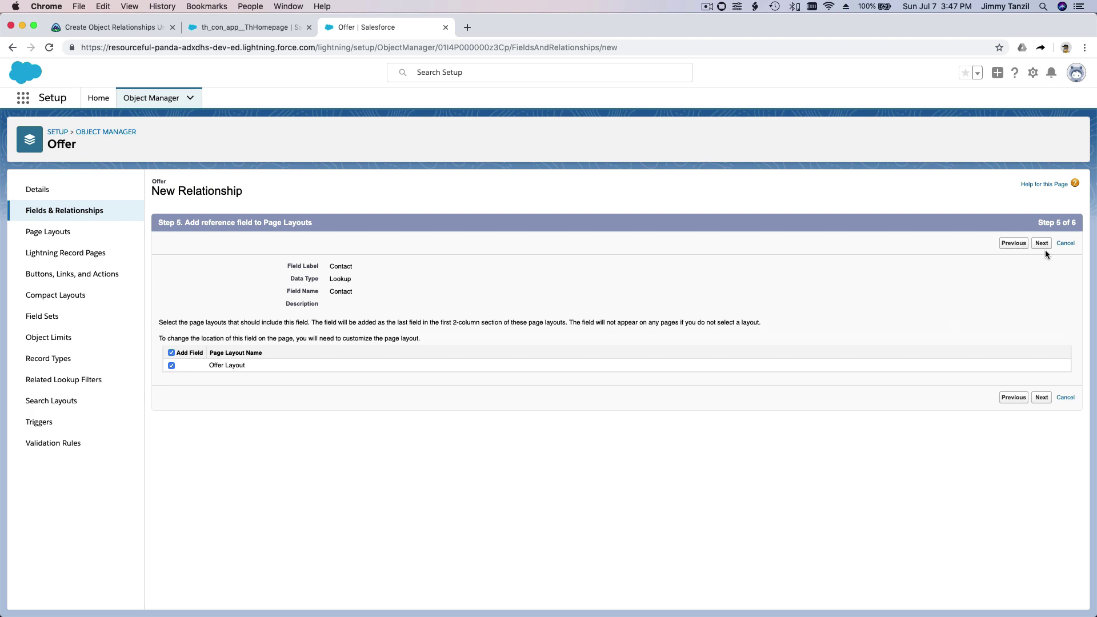
pyautogui.click(1042, 243)
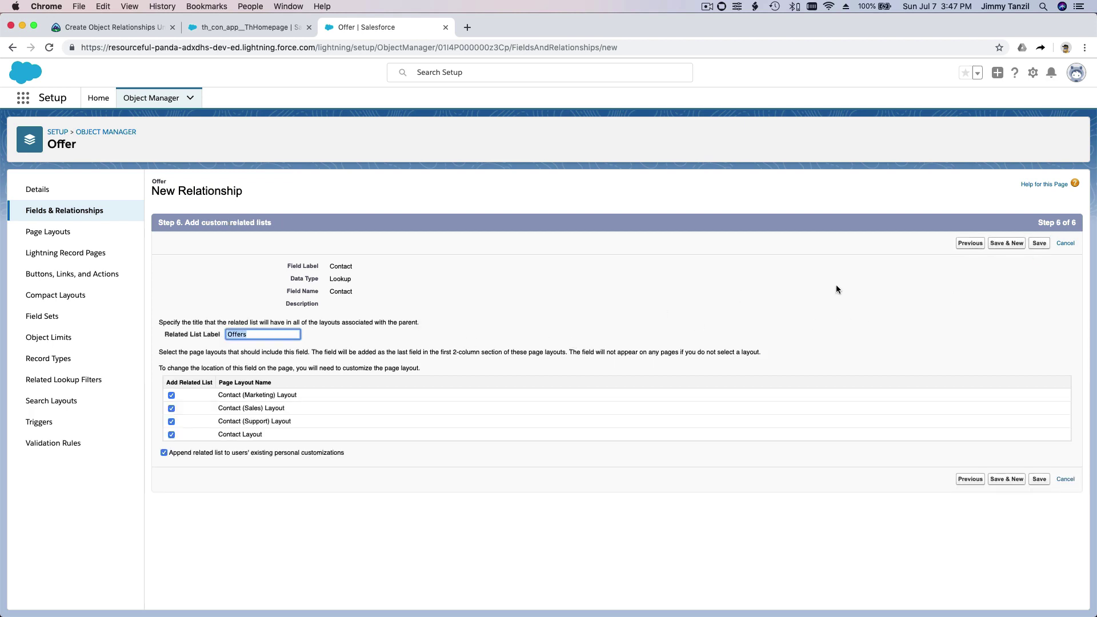
pyautogui.click(1039, 243)
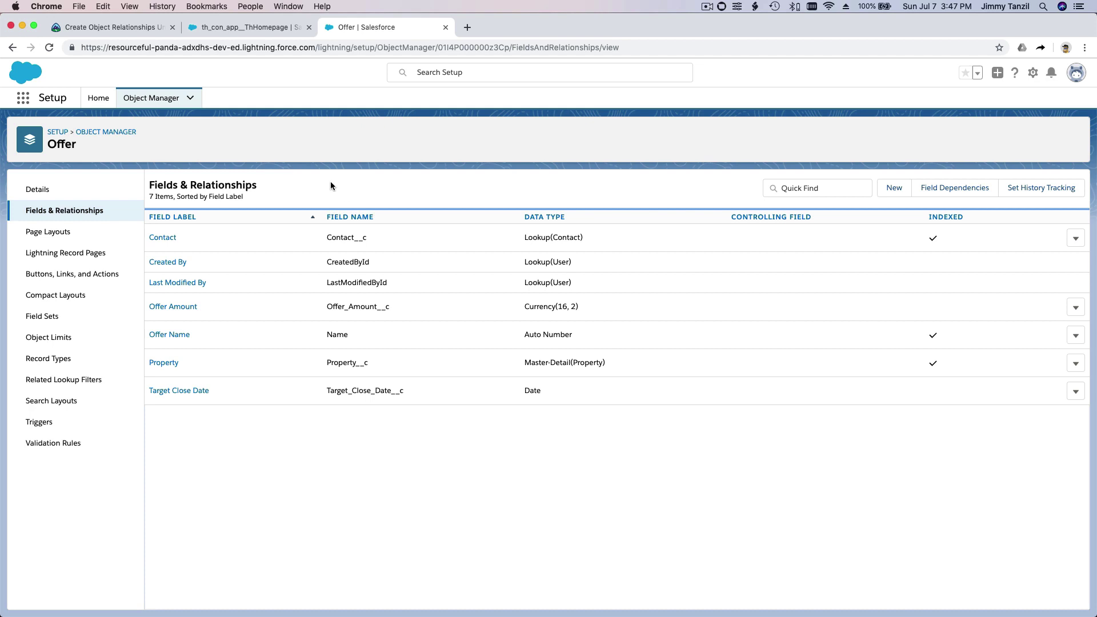
pyautogui.click(23, 97)
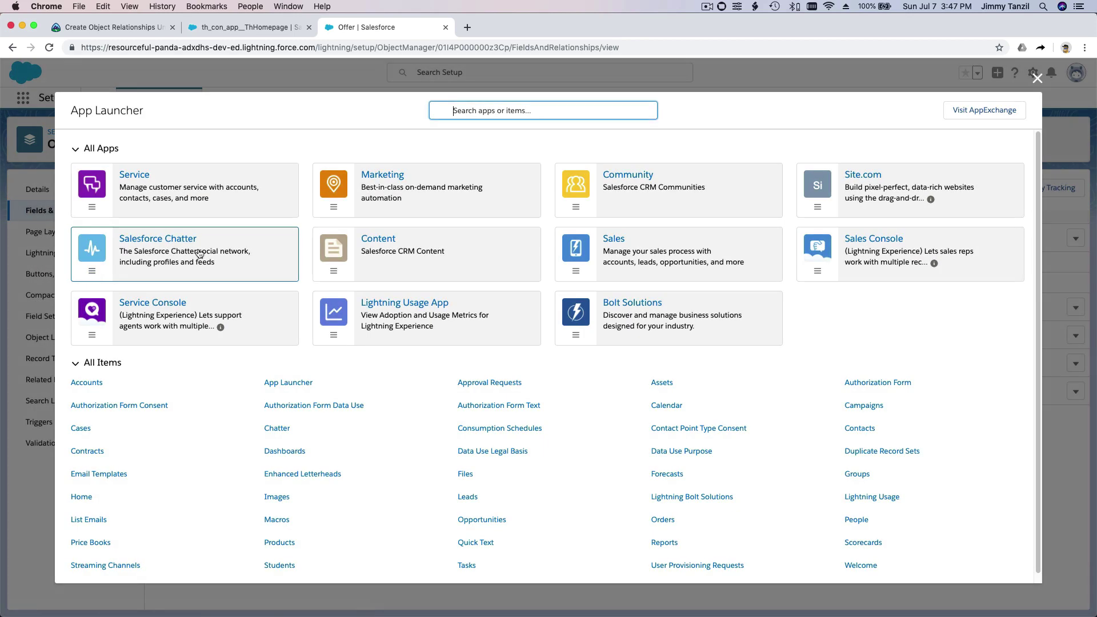
pyautogui.write('offer')
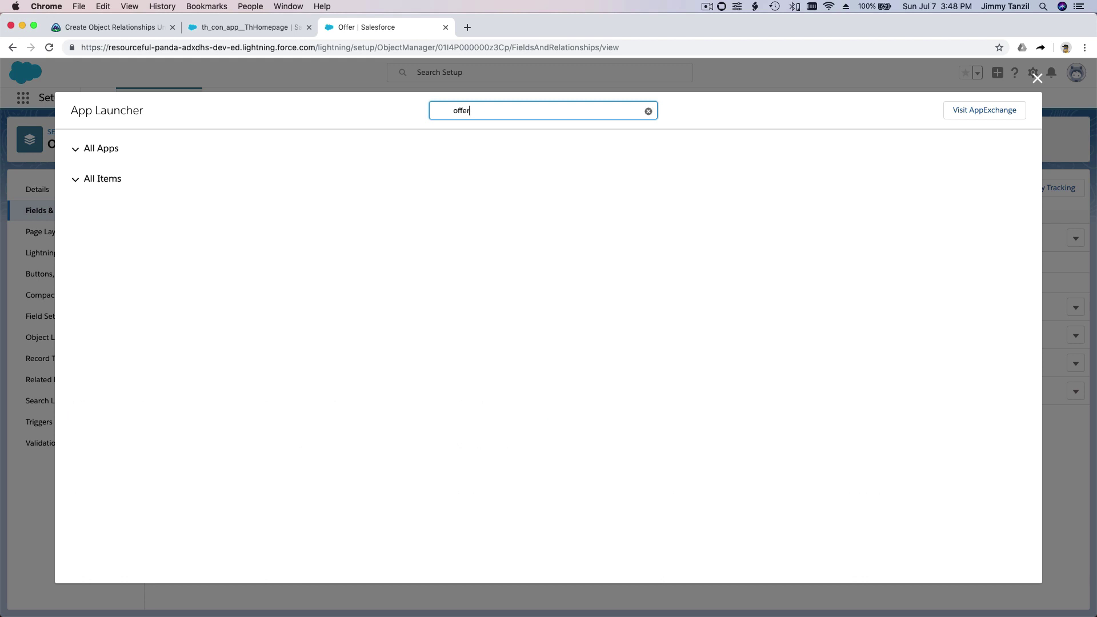
pyautogui.doubleClick(537, 116)
pyautogui.write('offers')
pyautogui.press('BackSpace')
pyautogui.press('BackSpace')
pyautogui.press('BackSpace')
pyautogui.press('BackSpace')
pyautogui.press('BackSpace')
pyautogui.press('BackSpace')
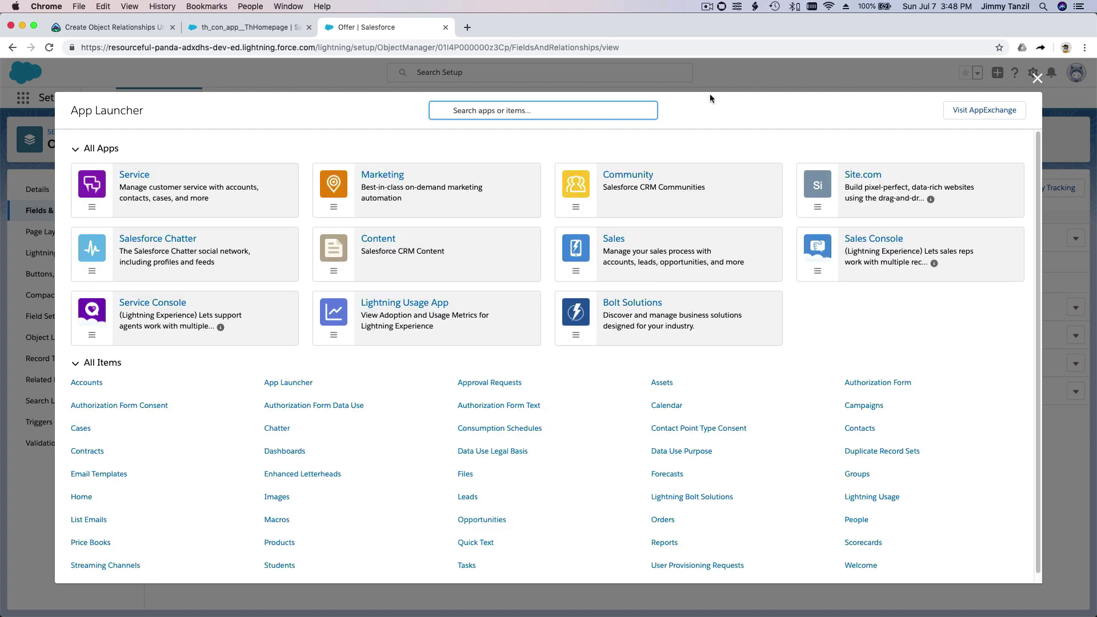
pyautogui.click(1037, 79)
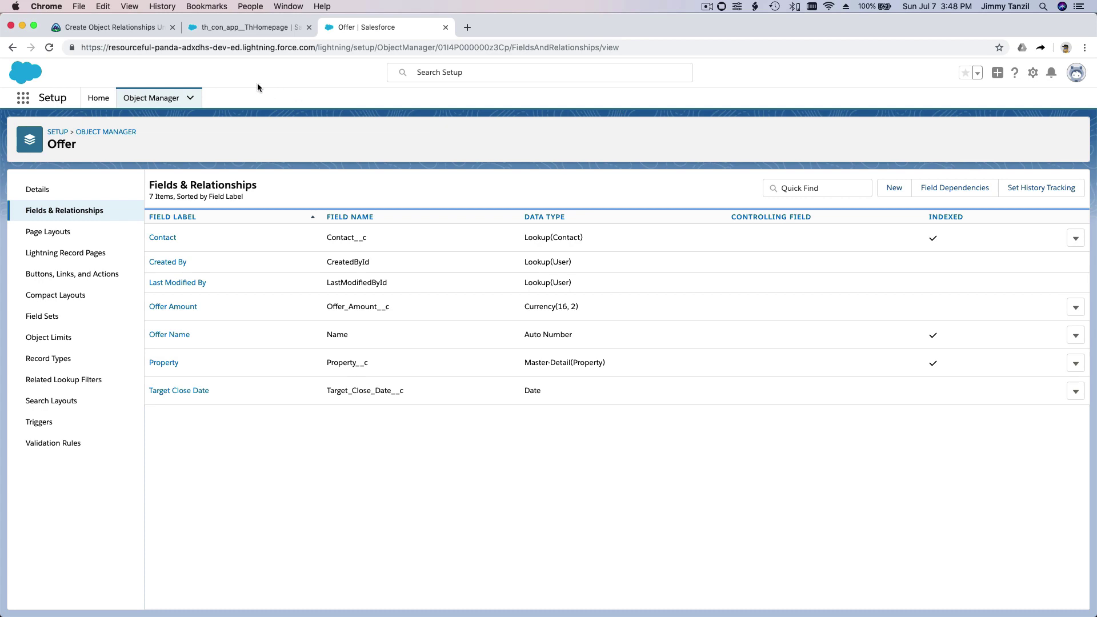
pyautogui.click(134, 32)
# Clear the text selection on the Create Object Relationships challenge page
pyautogui.click(437, 355)
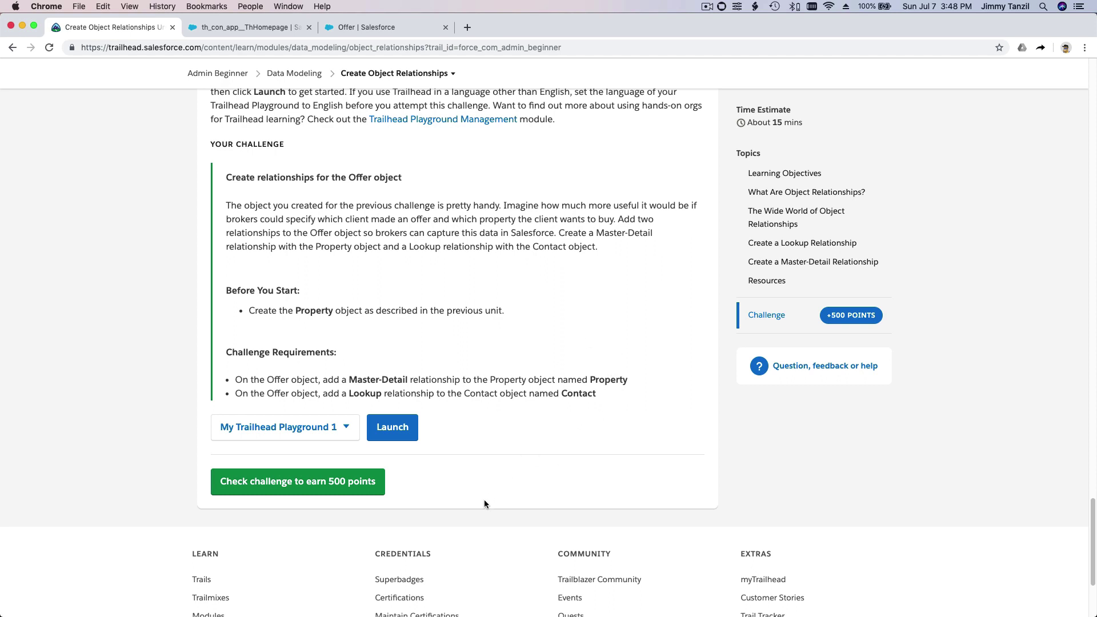
# Submit the challenge with Check challenge to earn 500 points
pyautogui.click(296, 493)
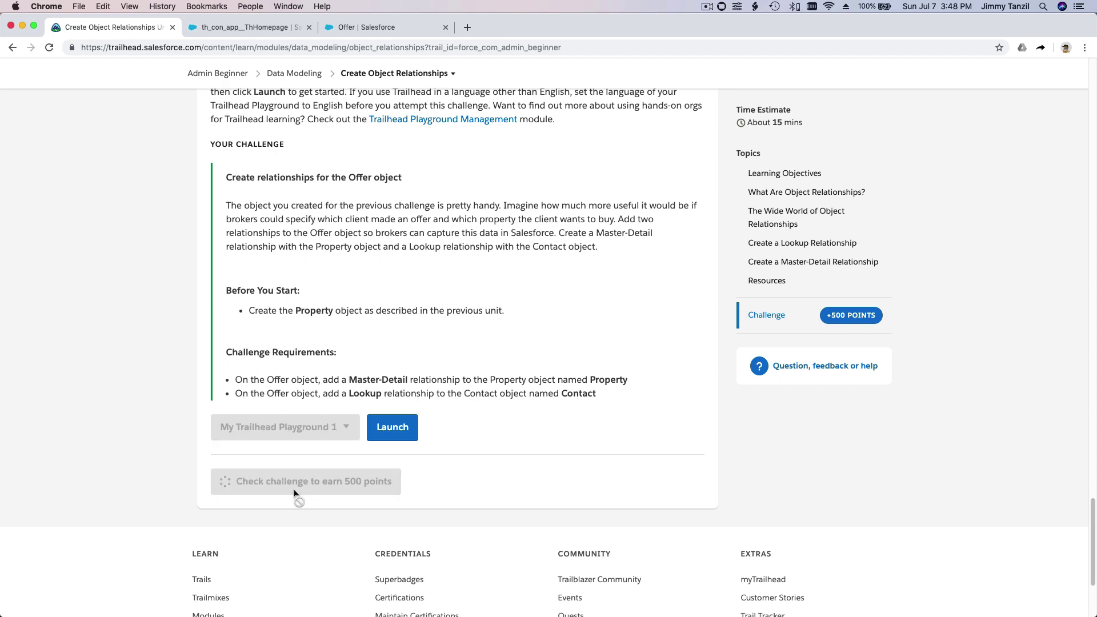